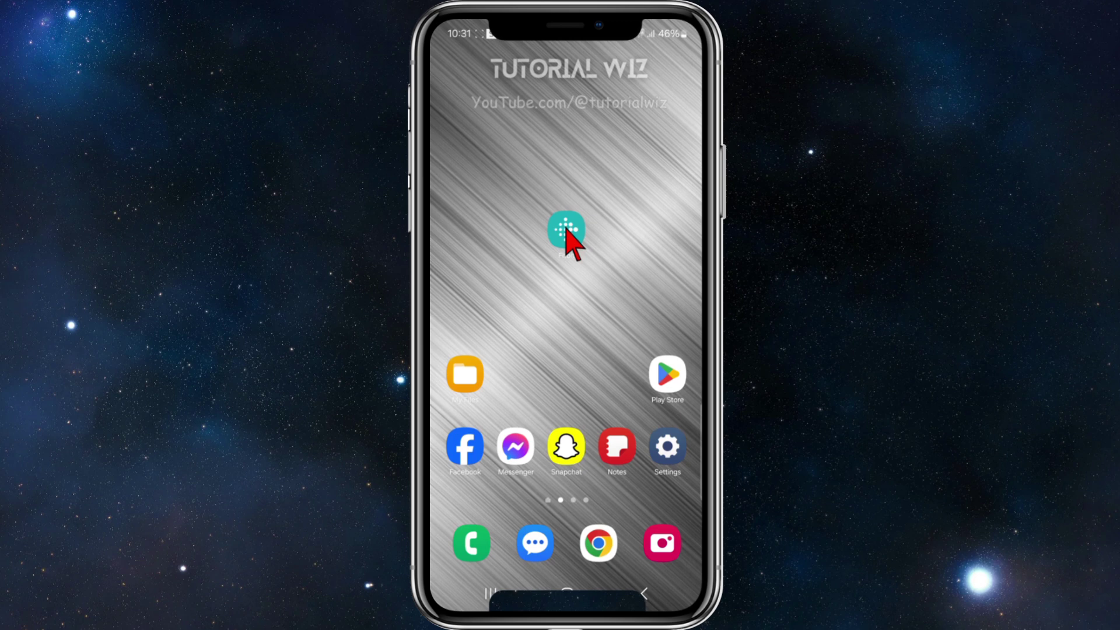
Open the Fitbit app from its home screen icon
left_click(568, 230)
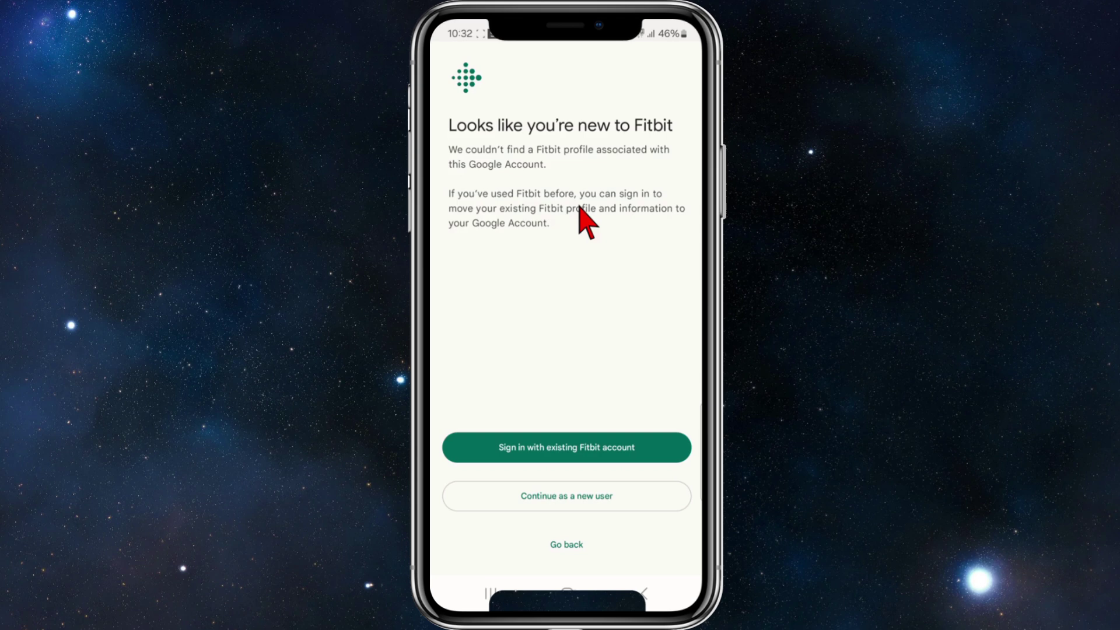
Leave Fitbit for the home screen, launch Settings, and go to Display
key("Home")
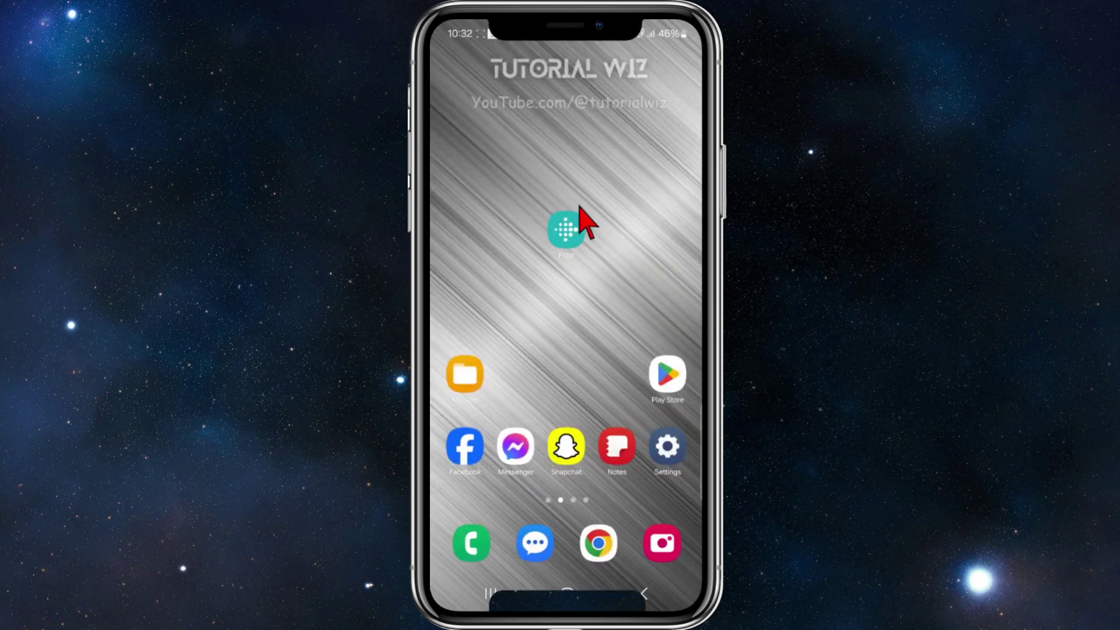
left_click(667, 448)
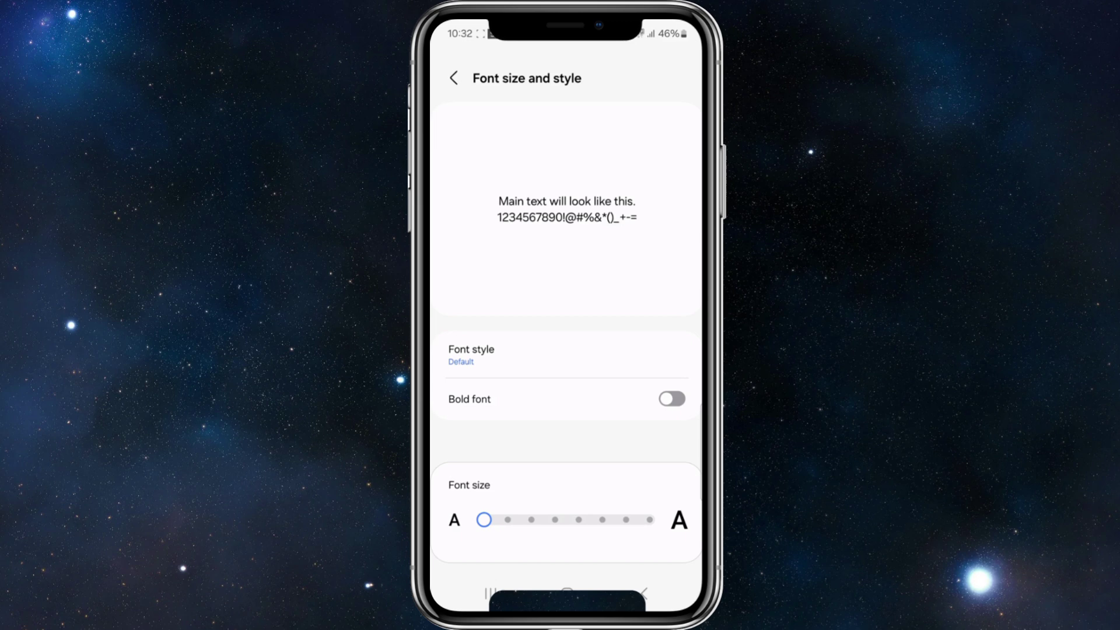
left_click(643, 593)
scroll(566, 350, "up", 5)
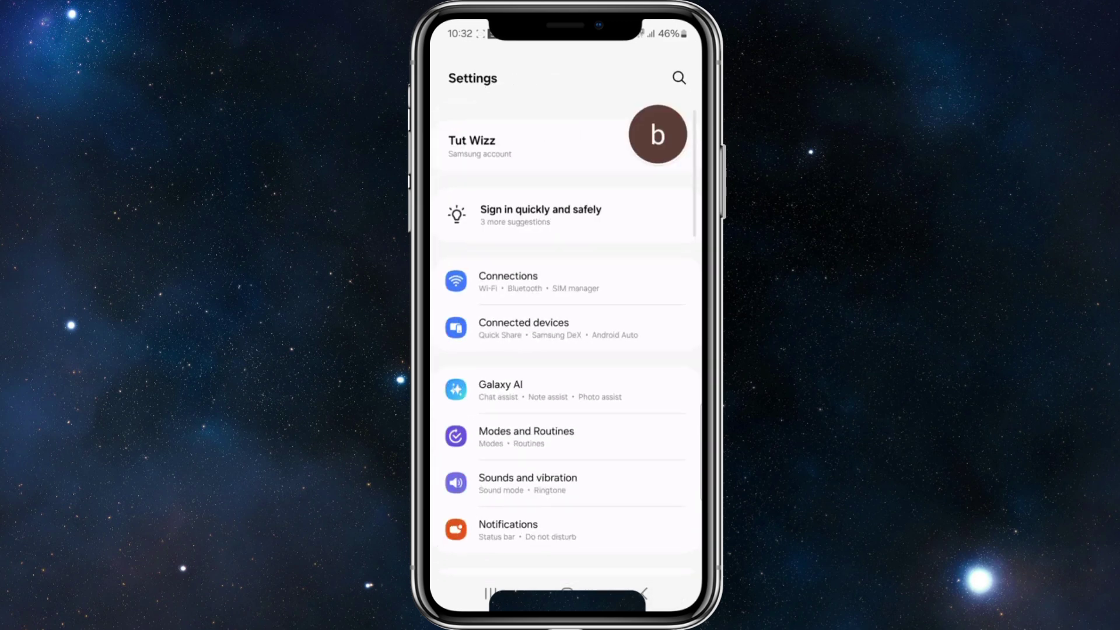
scroll(566, 351, "down", 3)
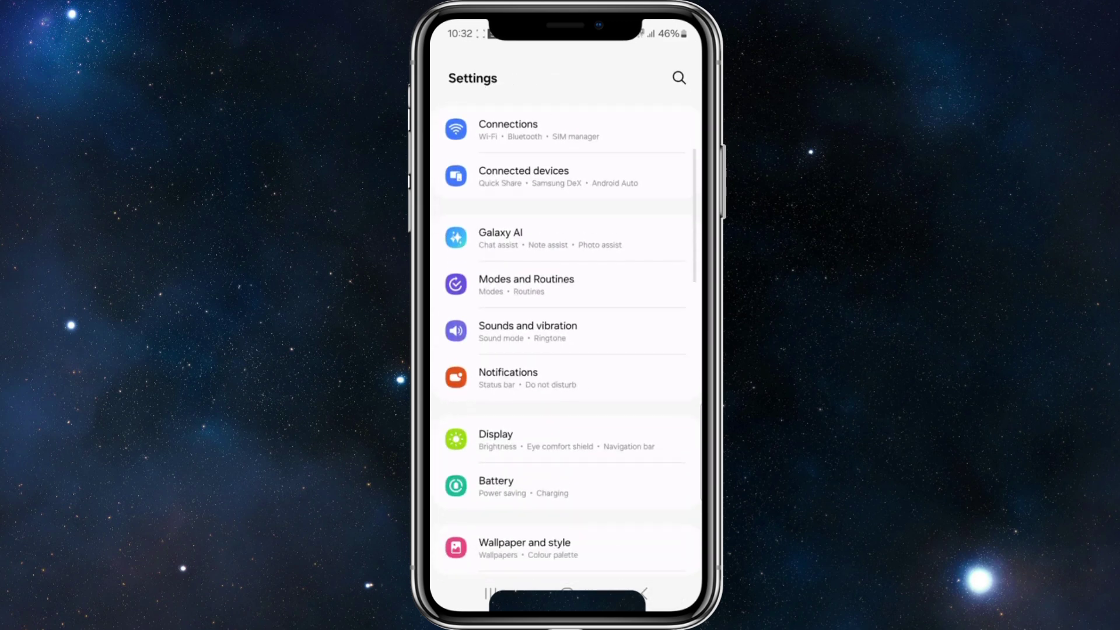
left_click(543, 432)
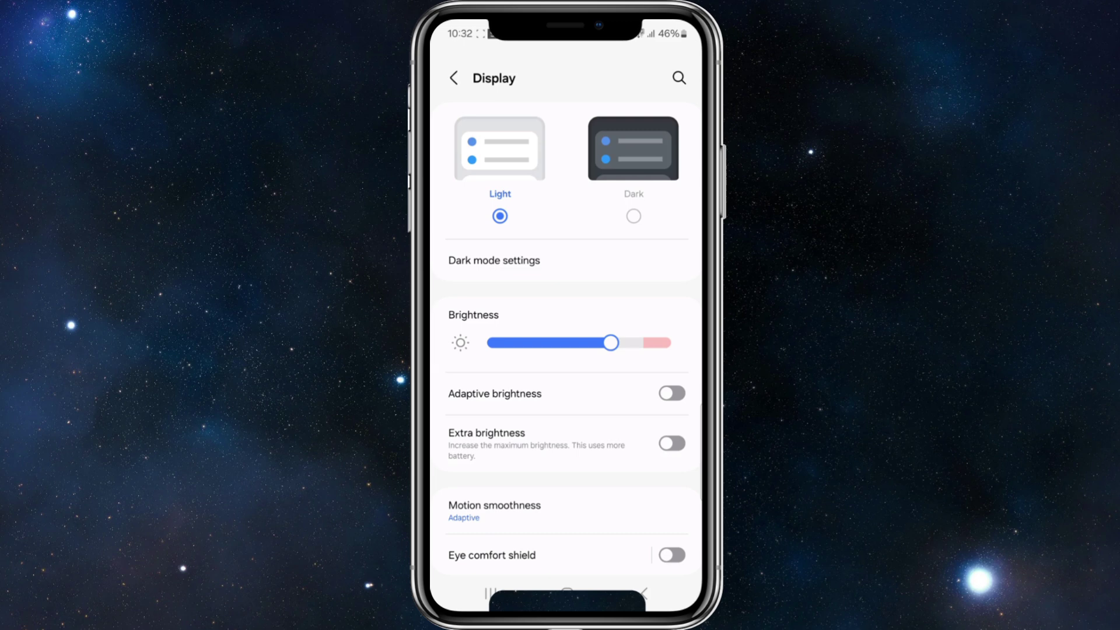
scroll(566, 351, "down", 5)
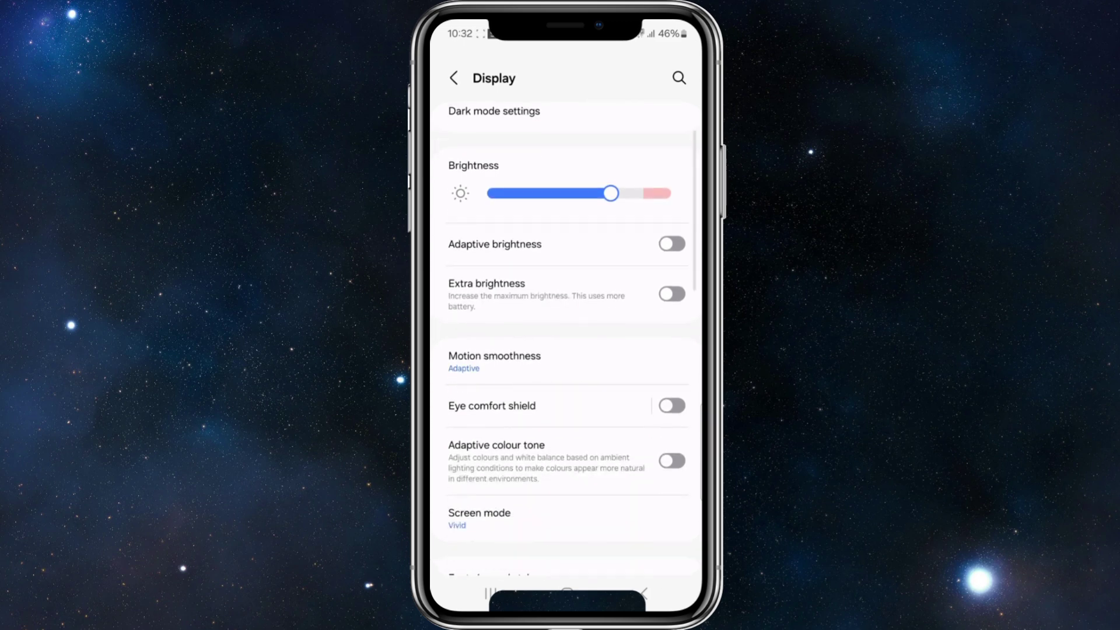
In Font size and style, set the font size slider one step below the largest
left_click(543, 412)
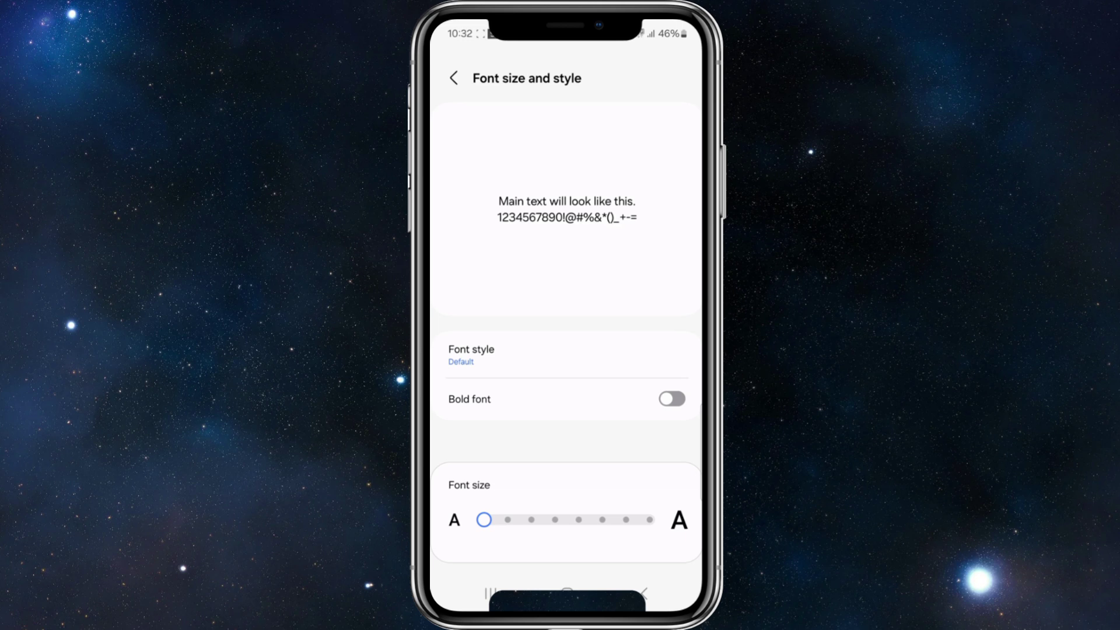
left_click_drag(484, 520, 650, 520)
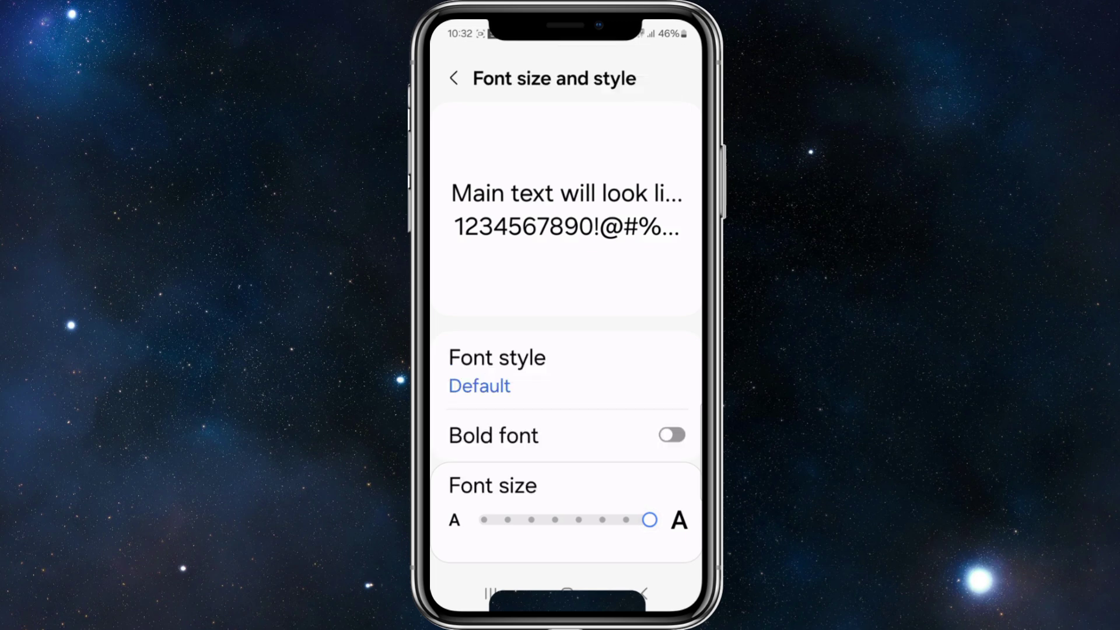
left_click_drag(650, 519, 507, 519)
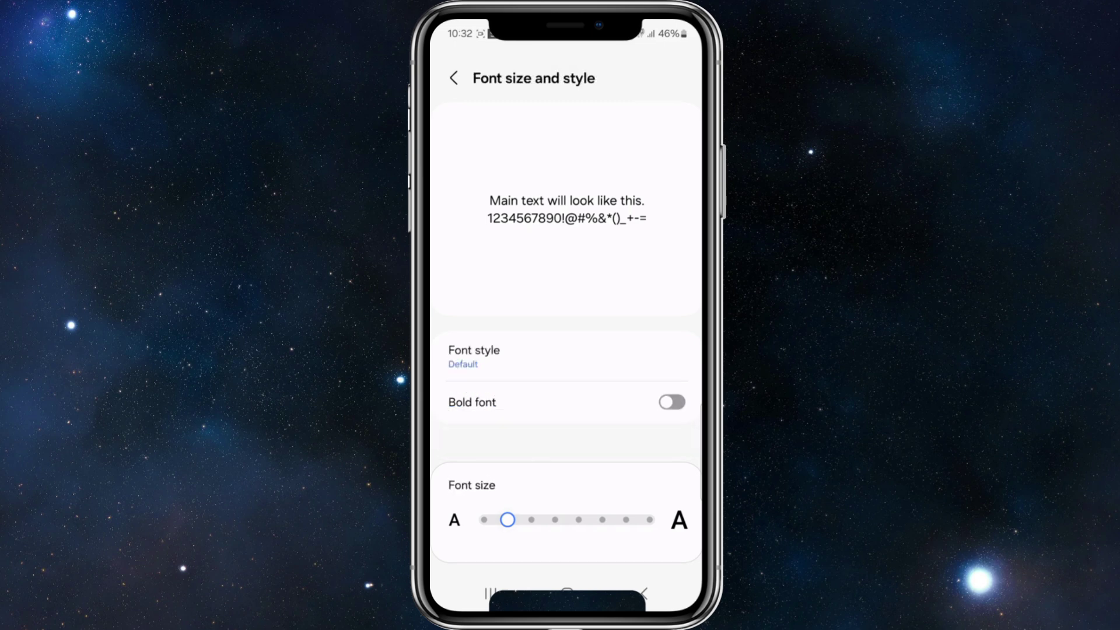
left_click_drag(508, 520, 625, 520)
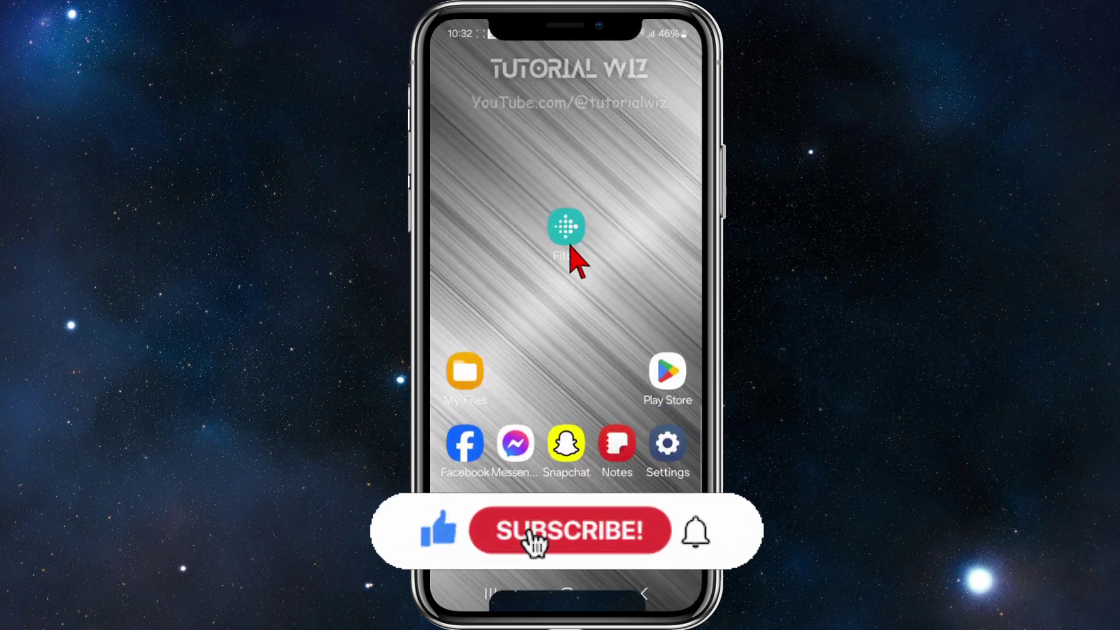
Relaunch Fitbit from the home screen to check the enlarged text
left_click(567, 230)
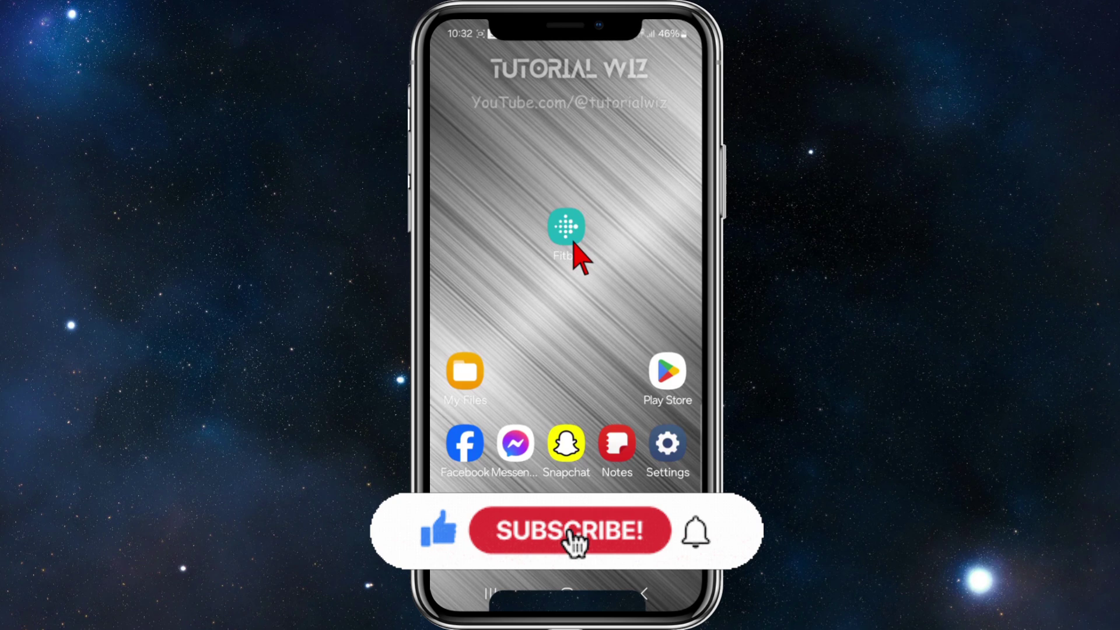